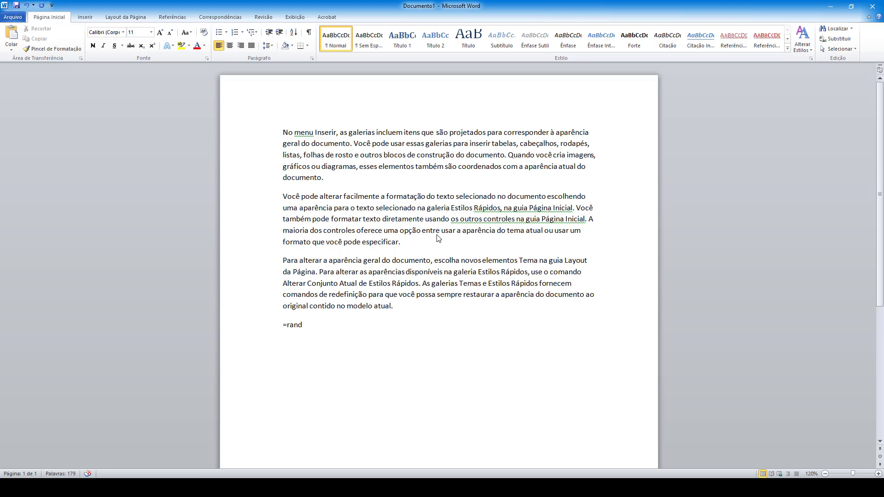
Step: Complete the =rand formula below the third paragraph to insert sample text
{"action": "type", "text": ")"}
{"action": "key", "text": "Return"}
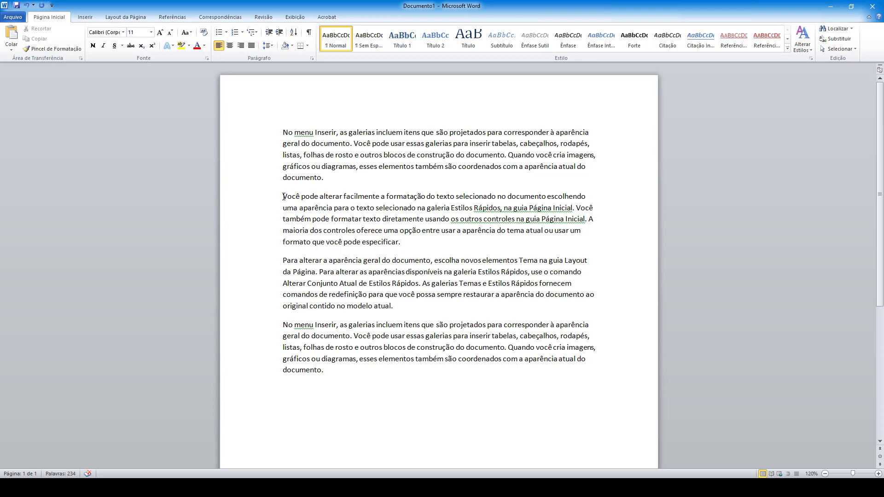
Step: Colour the second paragraph's text from "Você pode alterar" to "Rápidos," red
{"action": "left_click_drag", "start_coordinate": [283, 197], "coordinate": [502, 210]}
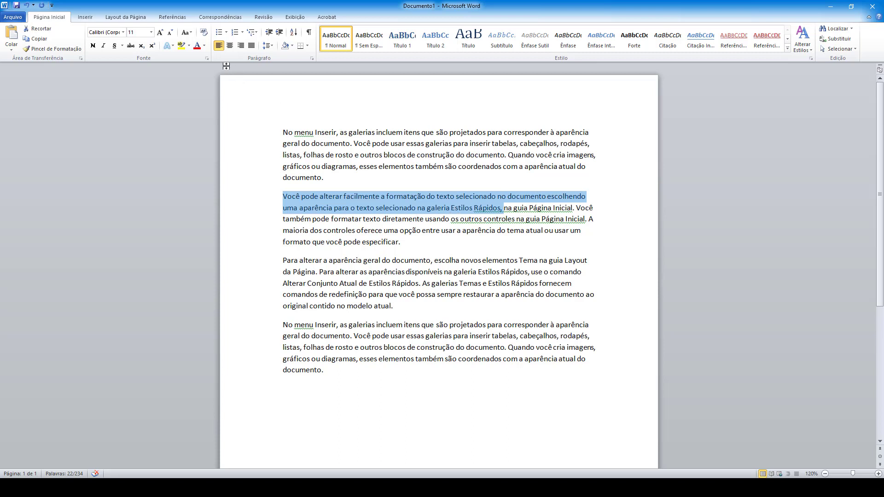
{"action": "left_click", "coordinate": [197, 46]}
{"action": "left_click", "coordinate": [497, 248]}
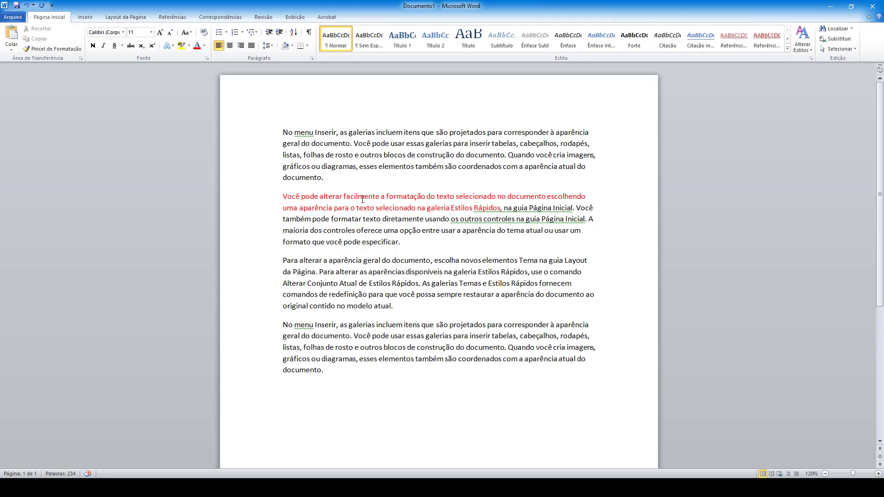
Step: Try selecting a passage of the first paragraph starting at "incluem", and separately the single word "construção"
{"action": "left_click_drag", "start_coordinate": [376, 132], "coordinate": [423, 167]}
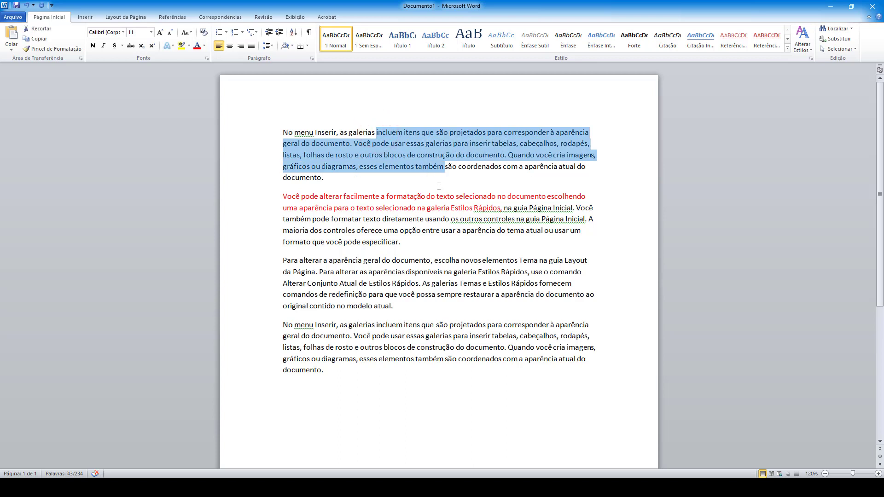
{"action": "left_click", "coordinate": [423, 166]}
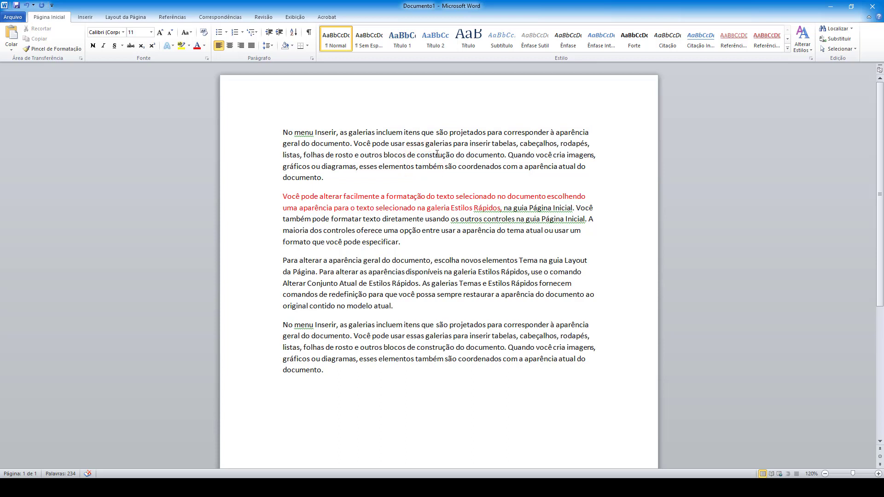
{"action": "left_click_drag", "start_coordinate": [418, 156], "coordinate": [451, 158]}
{"action": "left_click", "coordinate": [443, 155]}
{"action": "double_click", "coordinate": [443, 156]}
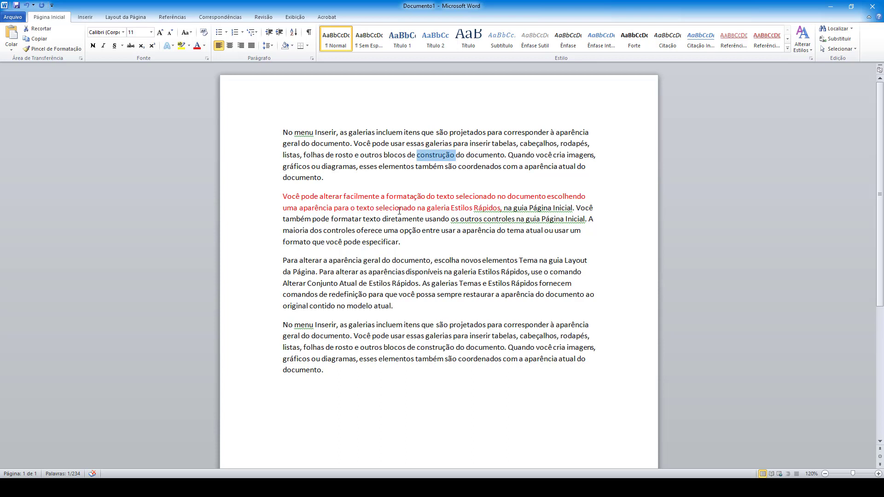
{"action": "left_click", "coordinate": [480, 154]}
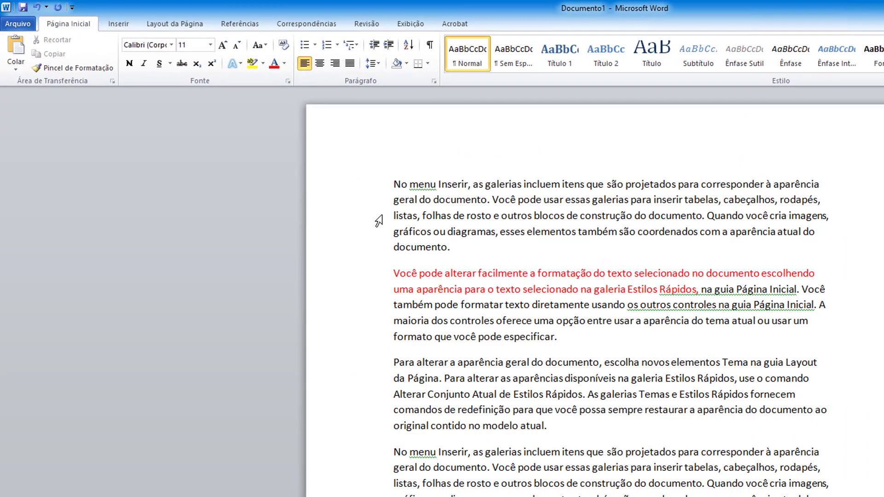
Step: Format the entire third line of the first paragraph as bold and red
{"action": "left_click", "coordinate": [371, 213]}
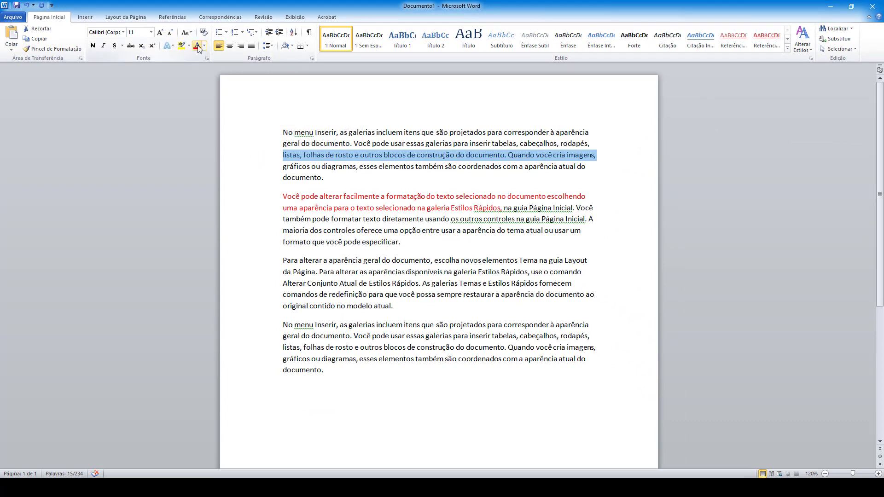
{"action": "left_click", "coordinate": [93, 45]}
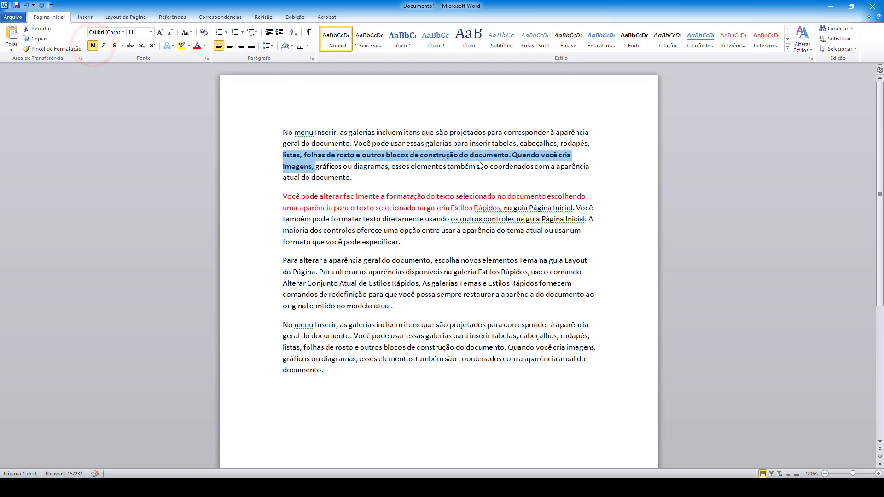
{"action": "left_click", "coordinate": [197, 46]}
{"action": "left_click", "coordinate": [451, 163]}
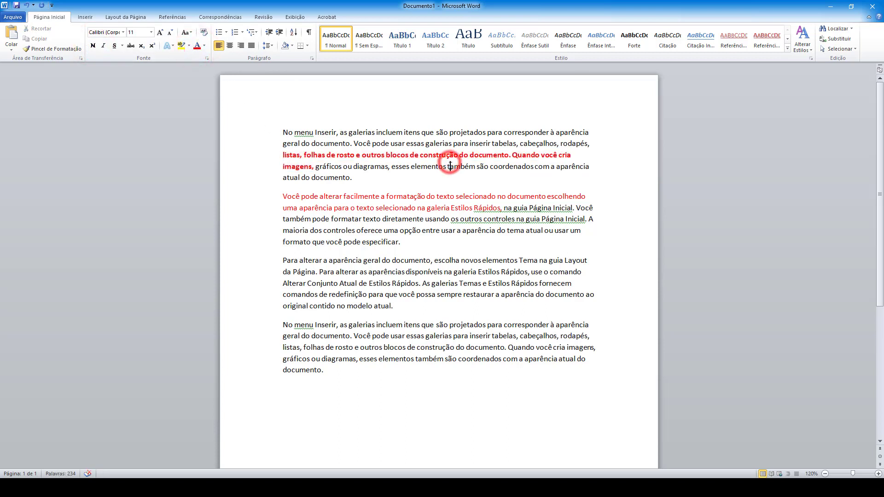
Step: Try selecting the range from "galerias" to "cabeçalhos," in the first paragraph, and separately the whole third paragraph
{"action": "left_click", "coordinate": [348, 132]}
{"action": "key", "text": "shift"}
{"action": "left_click", "coordinate": [559, 143], "text": "shift"}
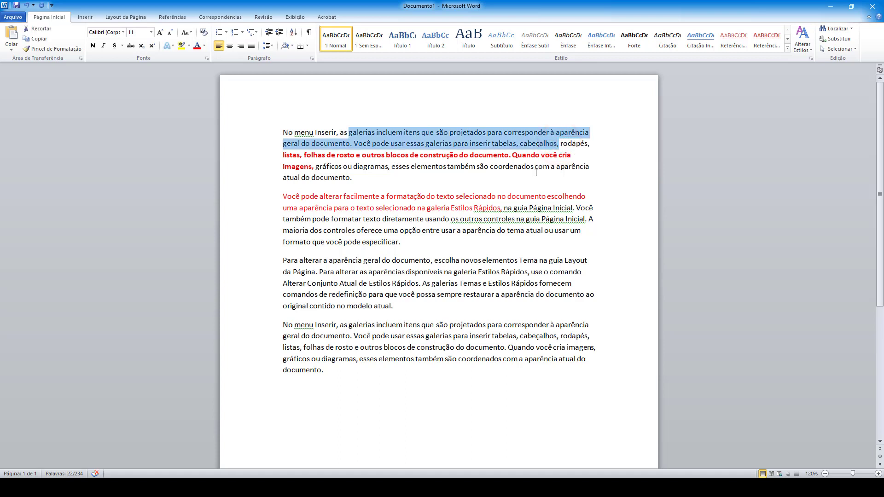
{"action": "left_click", "coordinate": [503, 166]}
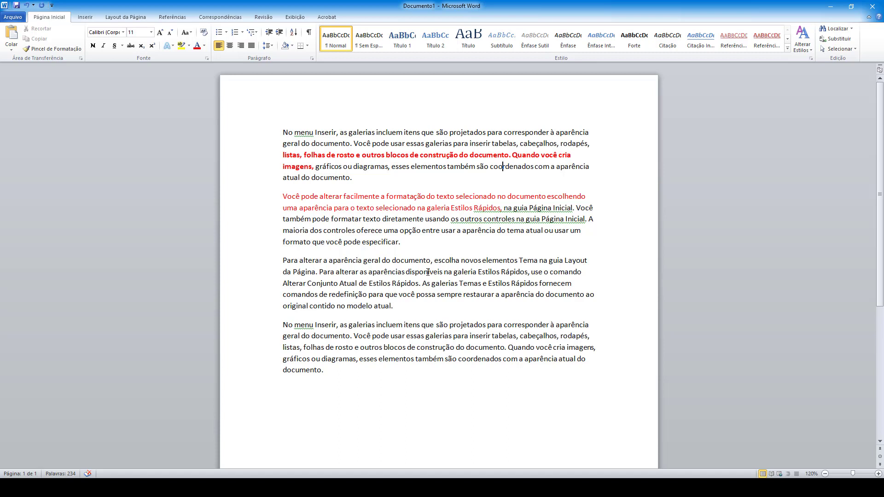
{"action": "triple_click", "coordinate": [428, 273]}
{"action": "left_click", "coordinate": [427, 272]}
Step: Select a rectangular block covering the beginnings of the last paragraph's first four lines and colour it red
{"action": "key", "text": "alt"}
{"action": "key", "text": "alt"}
{"action": "left_click_drag", "start_coordinate": [283, 325], "coordinate": [472, 360]}
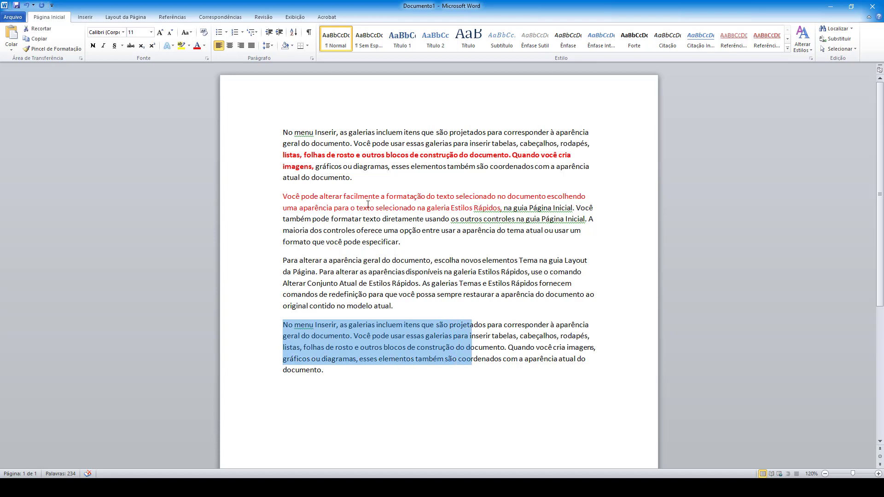
{"action": "left_click", "coordinate": [196, 45]}
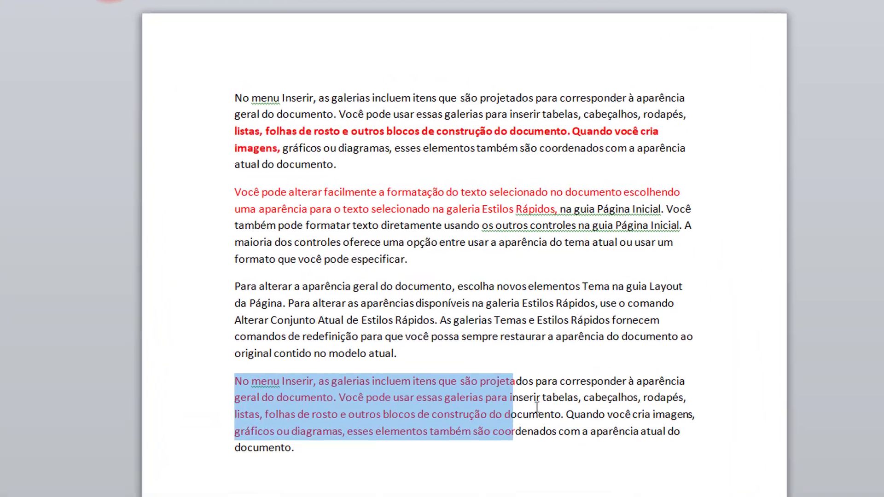
{"action": "left_click", "coordinate": [495, 355]}
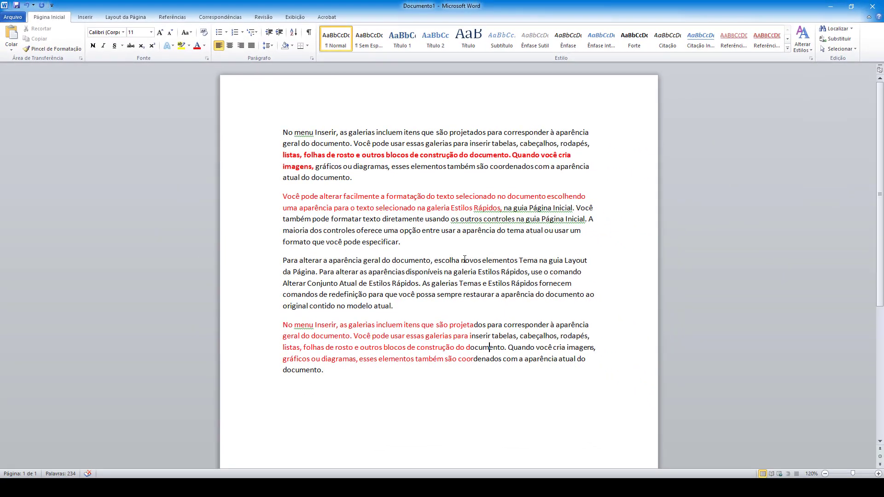
Step: Select the phrase "novos elementos Tema" in the third paragraph and clear the selection
{"action": "left_click_drag", "start_coordinate": [461, 259], "coordinate": [536, 261]}
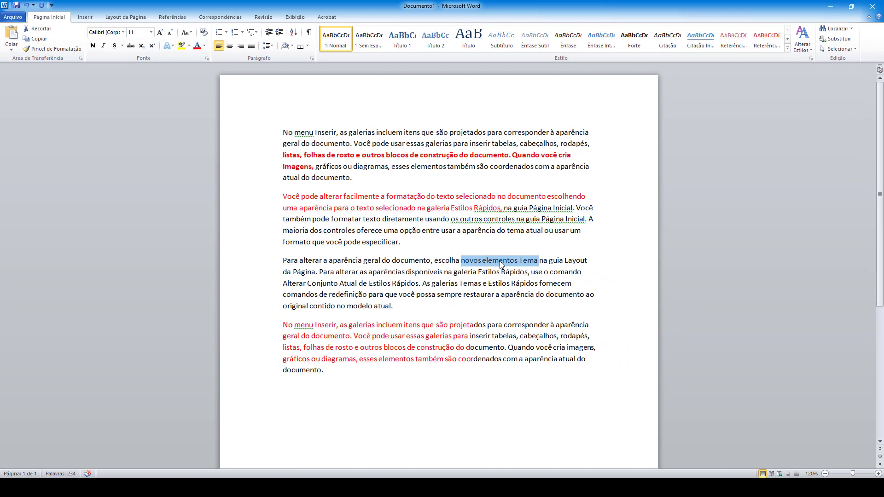
{"action": "left_click", "coordinate": [531, 261]}
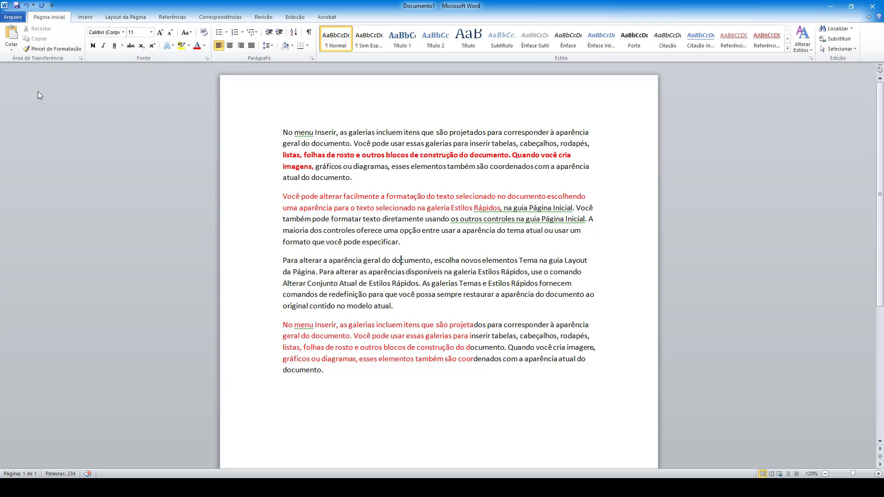
Step: Undo all the red and bold formatting applied to the paragraphs
{"action": "left_click", "coordinate": [26, 6]}
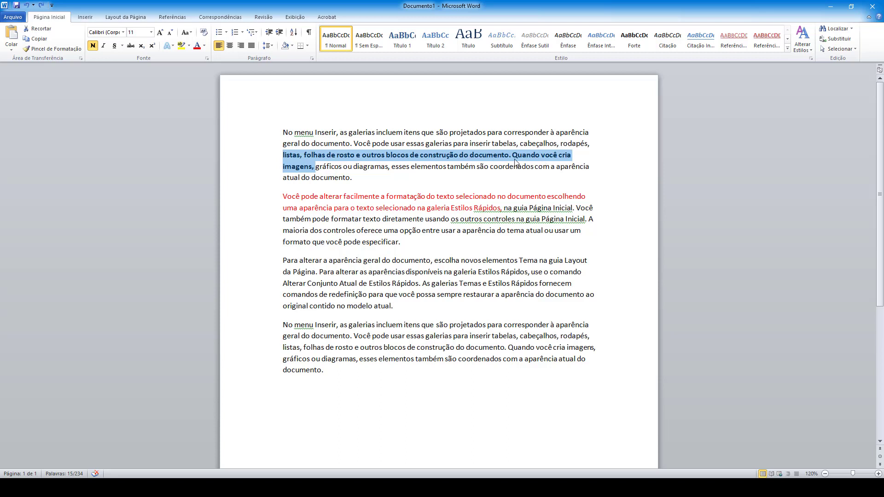
{"action": "left_click", "coordinate": [27, 6]}
{"action": "left_click", "coordinate": [27, 5]}
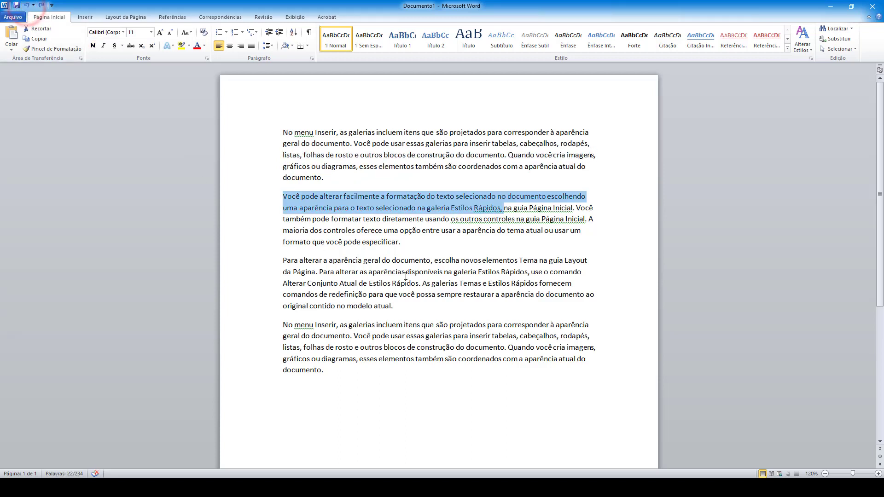
{"action": "left_click", "coordinate": [507, 230]}
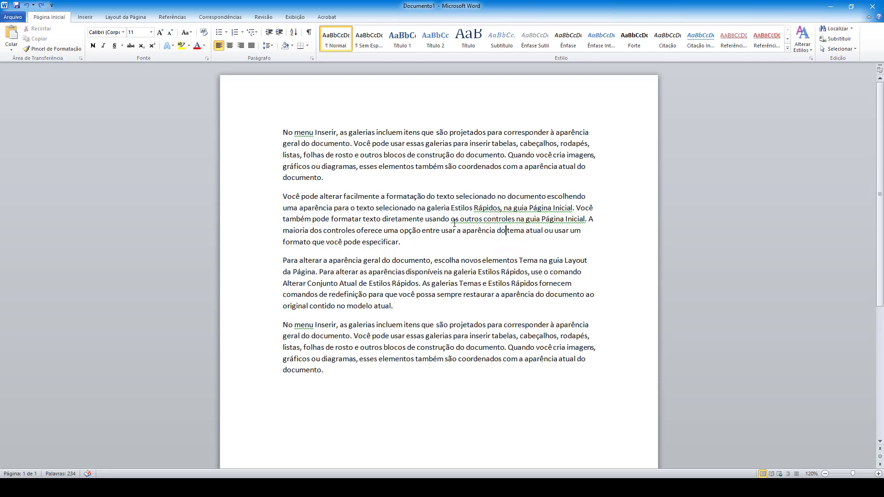
Step: Colour the second paragraph's text from "facilmente" to "opção" red, undoing and redoing the colour change once
{"action": "left_click_drag", "start_coordinate": [369, 198], "coordinate": [420, 230]}
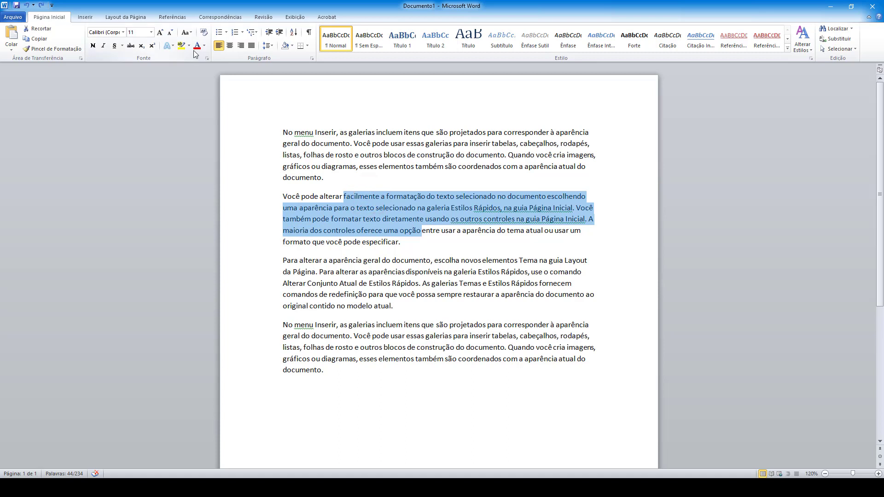
{"action": "left_click", "coordinate": [26, 6]}
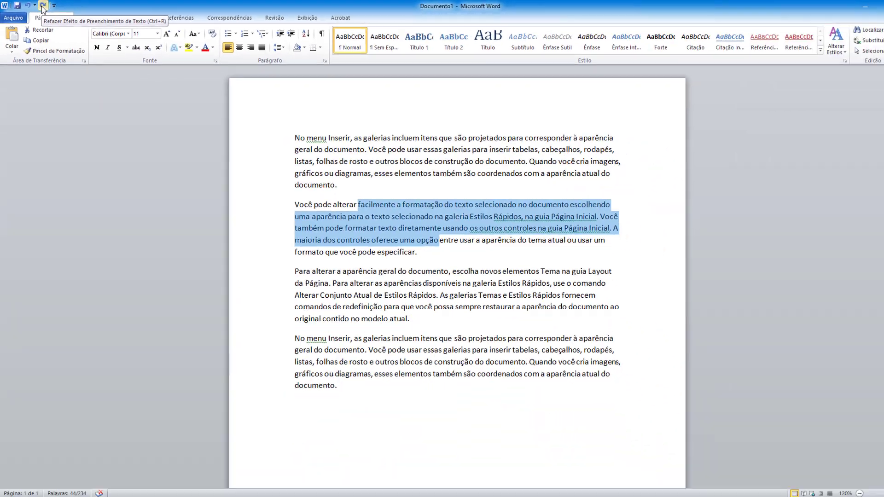
{"action": "left_click", "coordinate": [127, 16]}
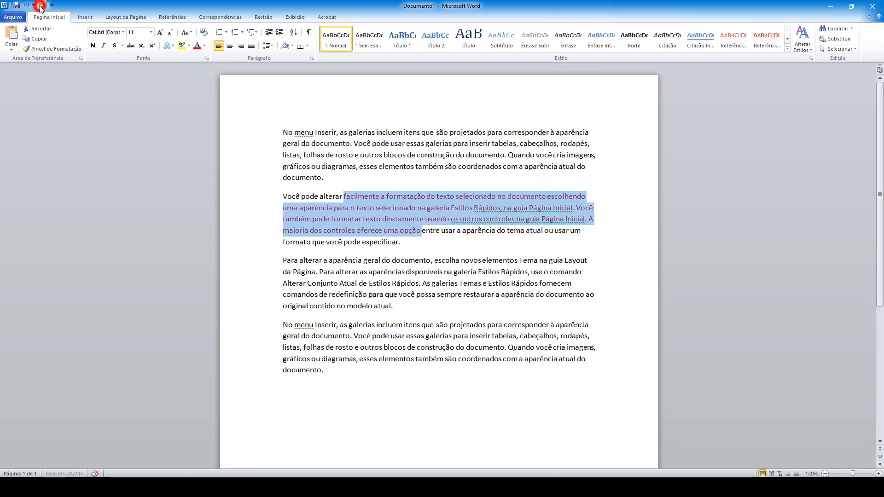
{"action": "left_click", "coordinate": [398, 242]}
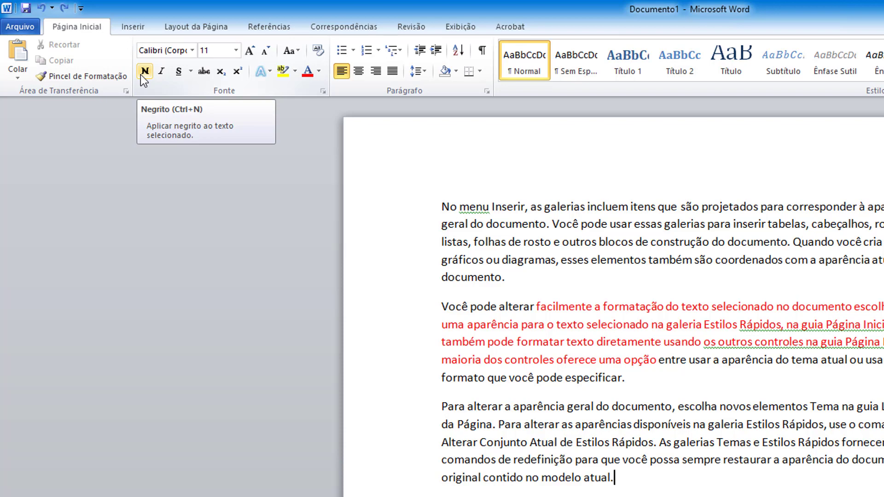
Step: Make the first paragraph's text from "No menu Inserir" to "outros" bold and italic
{"action": "left_click", "coordinate": [441, 207]}
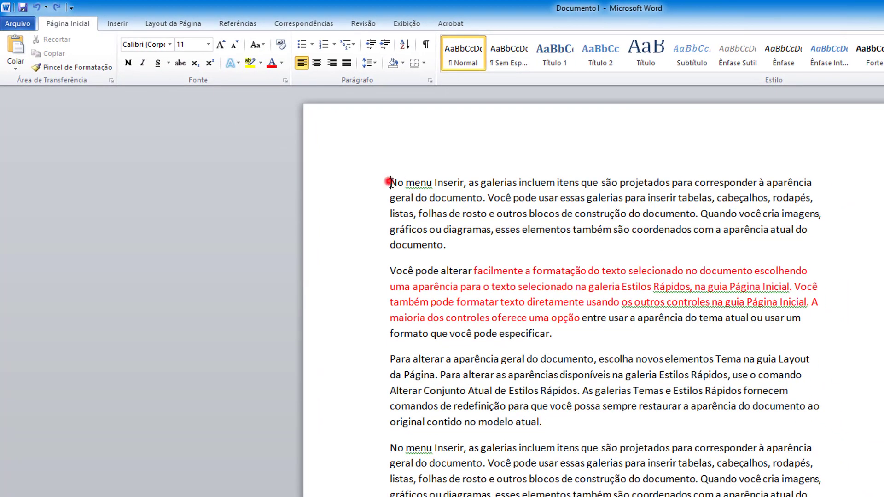
{"action": "left_click_drag", "start_coordinate": [390, 182], "coordinate": [529, 214]}
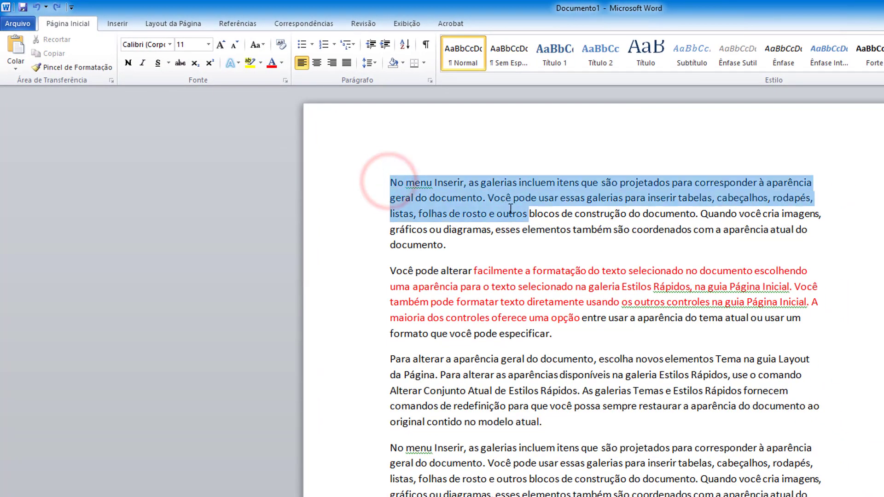
{"action": "left_click", "coordinate": [129, 64]}
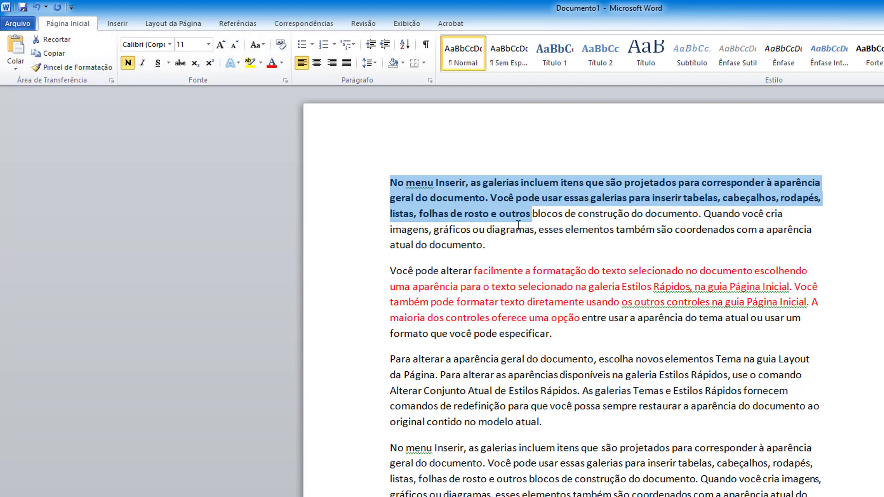
{"action": "left_click", "coordinate": [144, 64]}
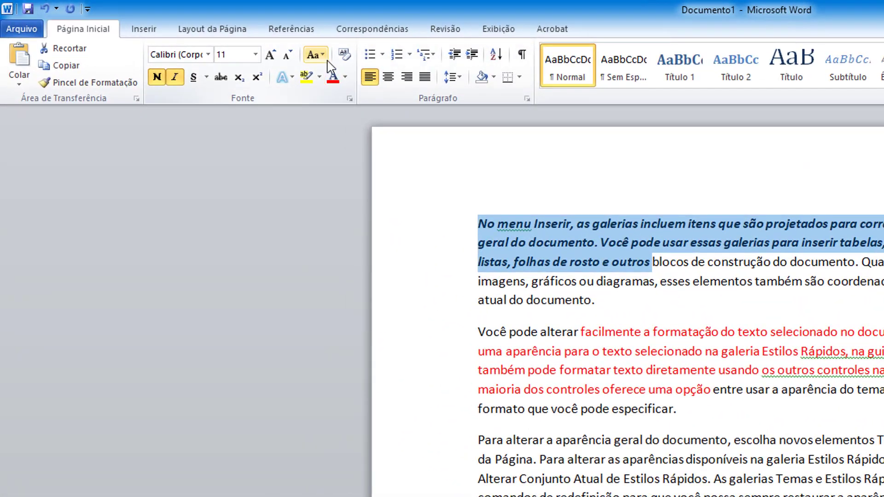
Step: Preview the available fonts on the bold italic text and examine the letter-case options without applying any
{"action": "left_click", "coordinate": [208, 54]}
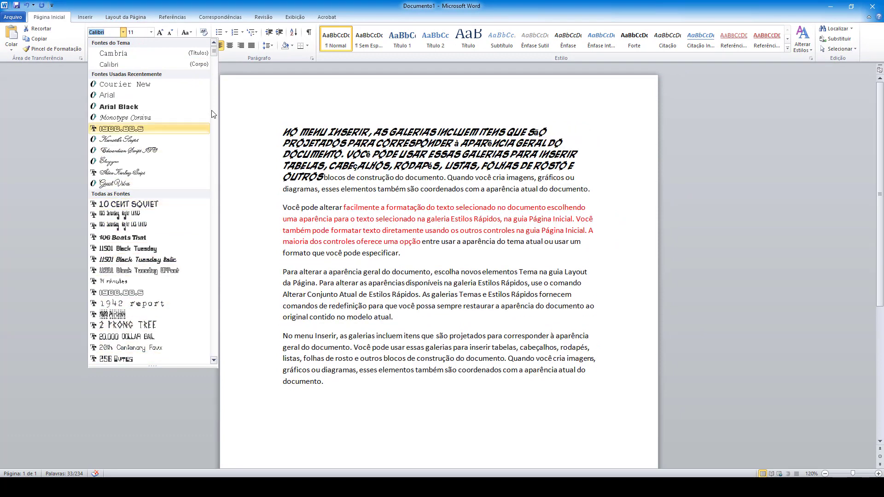
{"action": "left_click", "coordinate": [243, 92]}
{"action": "left_click", "coordinate": [192, 32]}
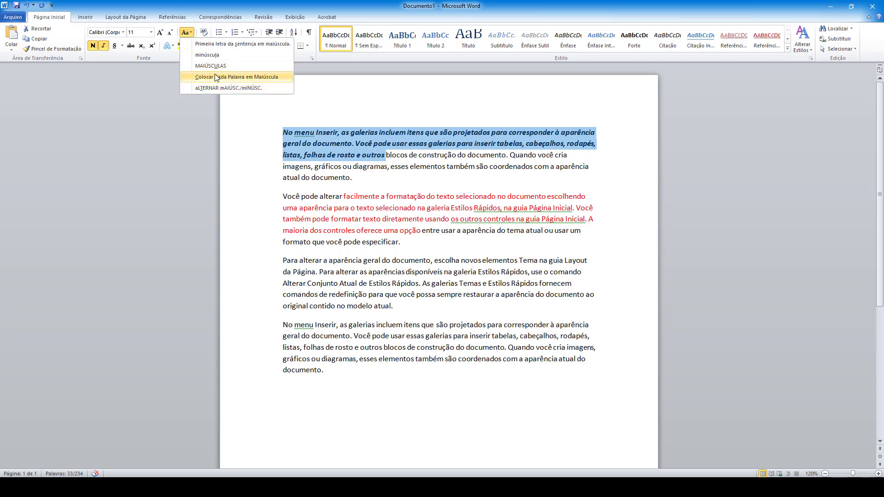
{"action": "left_click", "coordinate": [242, 139]}
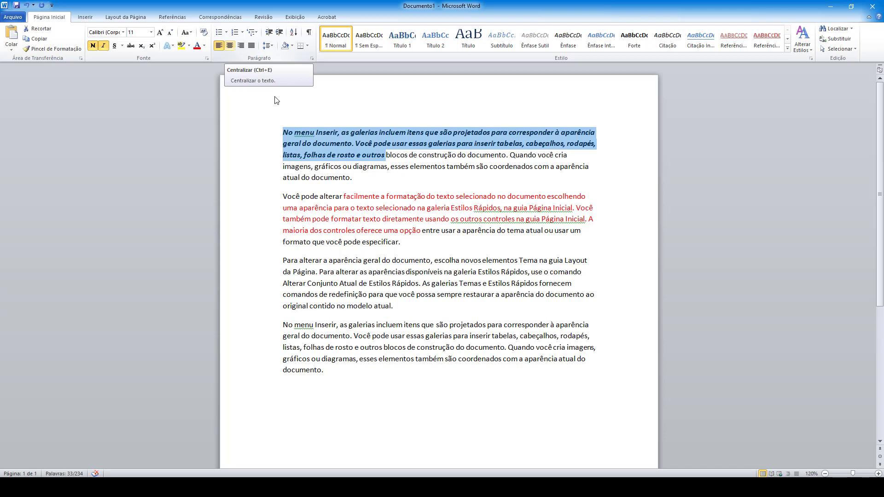
Step: Split the last paragraph before "com a aparência atual do documento." and centre that new paragraph
{"action": "left_click", "coordinate": [414, 359]}
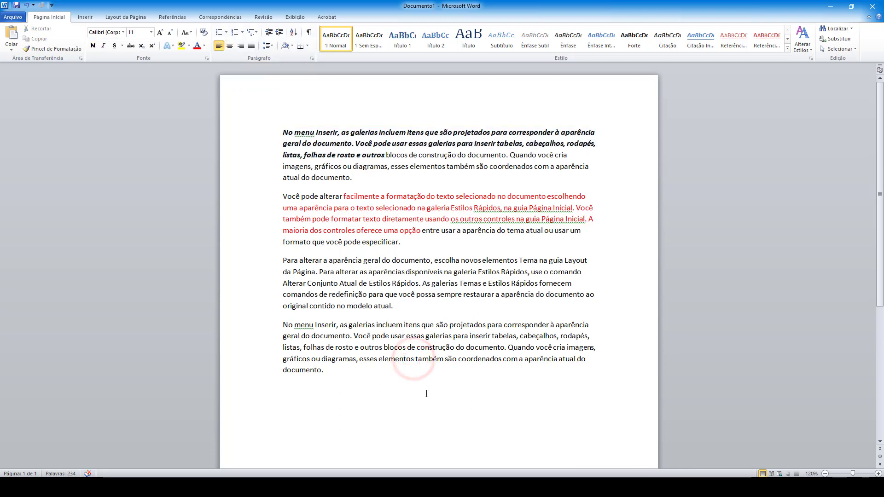
{"action": "left_click", "coordinate": [503, 359]}
{"action": "key", "text": "Return"}
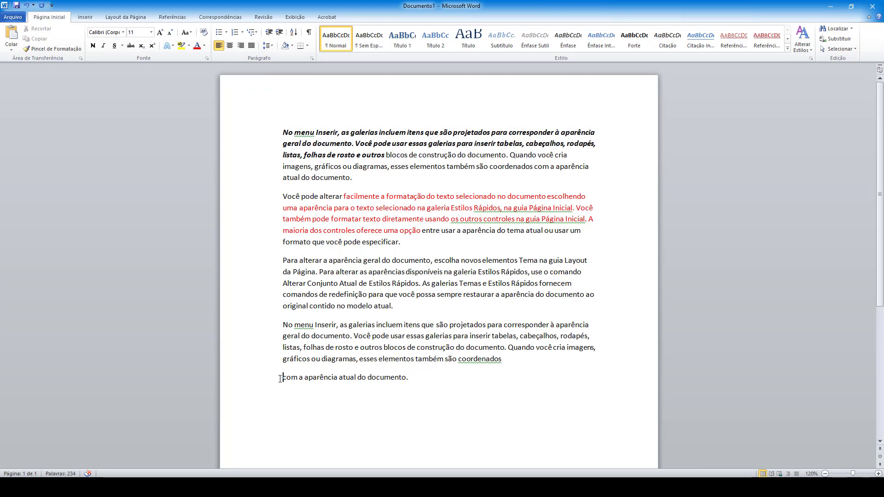
{"action": "left_click_drag", "start_coordinate": [280, 378], "coordinate": [270, 381]}
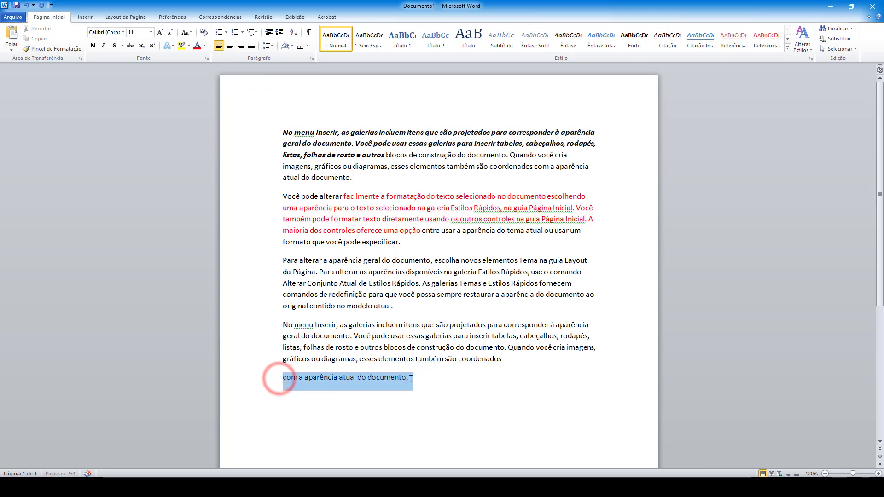
{"action": "left_click", "coordinate": [230, 47]}
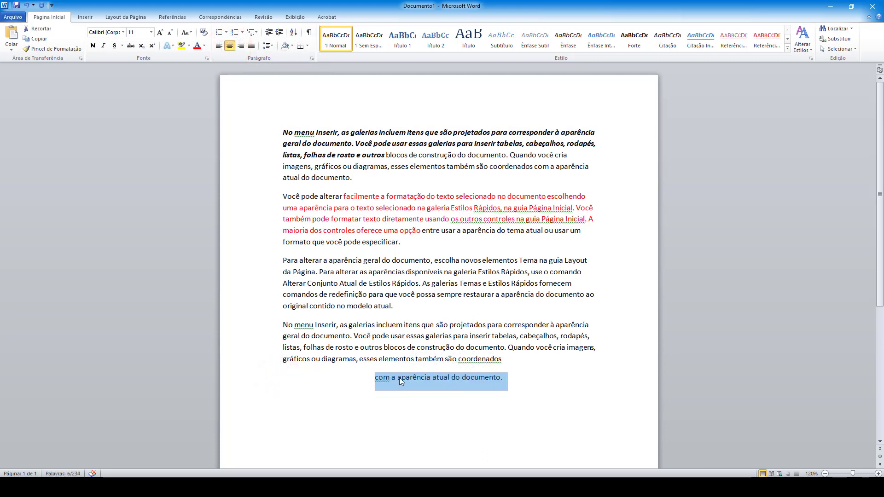
Step: Split "Você pode usar essas" out of the last full paragraph as its own paragraph and centre it
{"action": "left_click", "coordinate": [449, 380]}
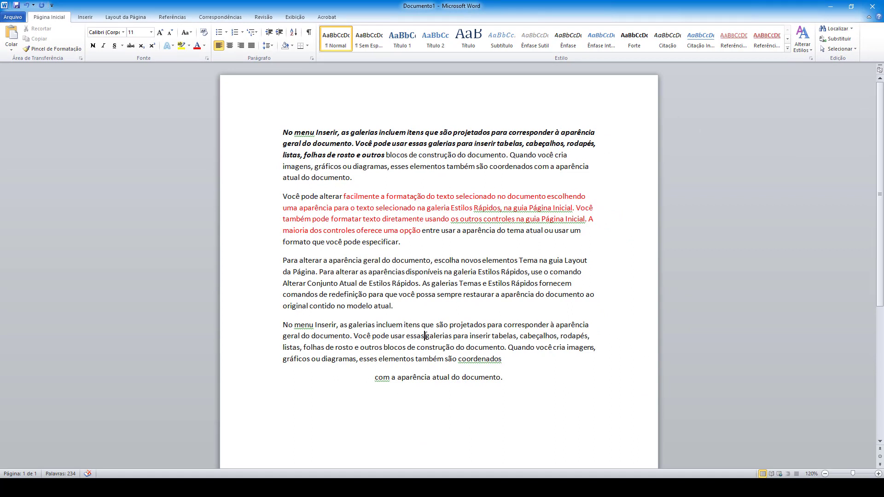
{"action": "key", "text": "Return"}
{"action": "key", "text": "Return"}
{"action": "left_click", "coordinate": [354, 334]}
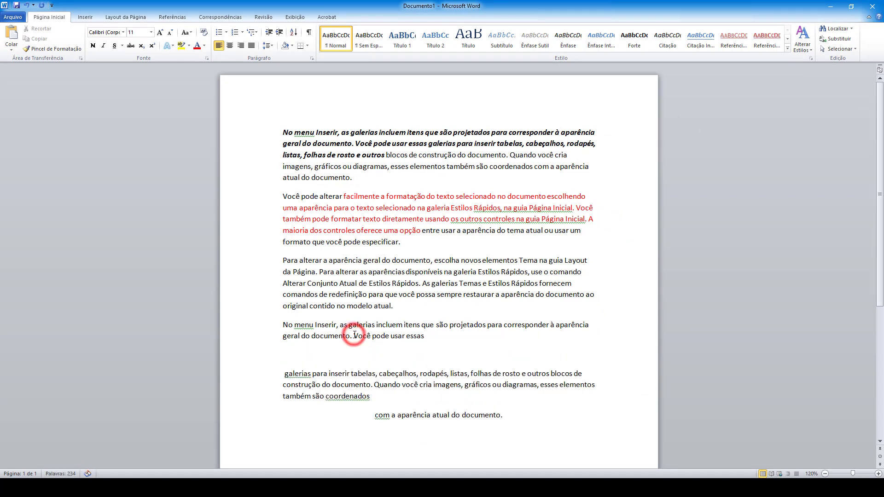
{"action": "key", "text": "Return"}
{"action": "triple_click", "coordinate": [288, 357]}
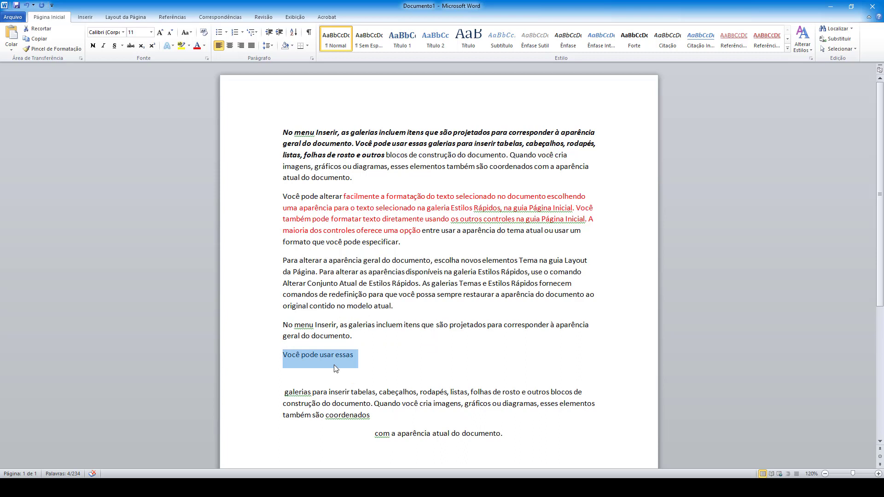
{"action": "key", "text": "ctrl+e"}
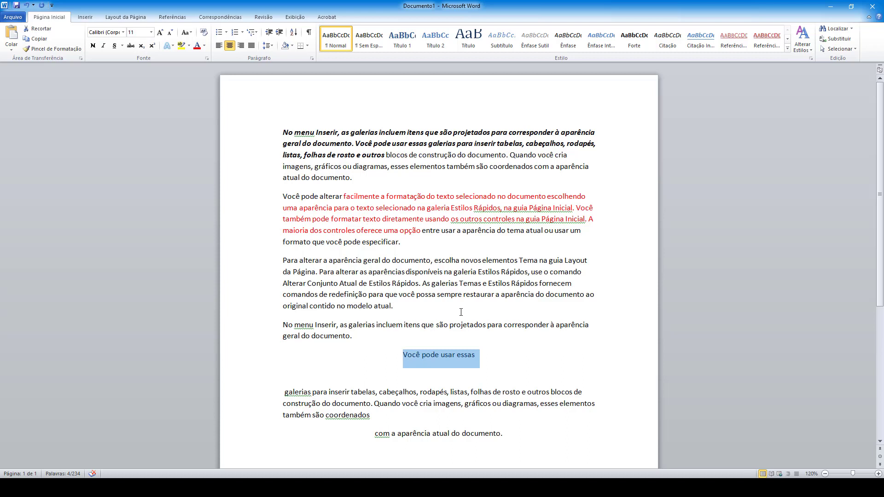
Step: Split the line after "são projetados" and centre the new paragraph "para corresponder à aparência geral do documento."
{"action": "left_click_drag", "start_coordinate": [390, 325], "coordinate": [479, 337]}
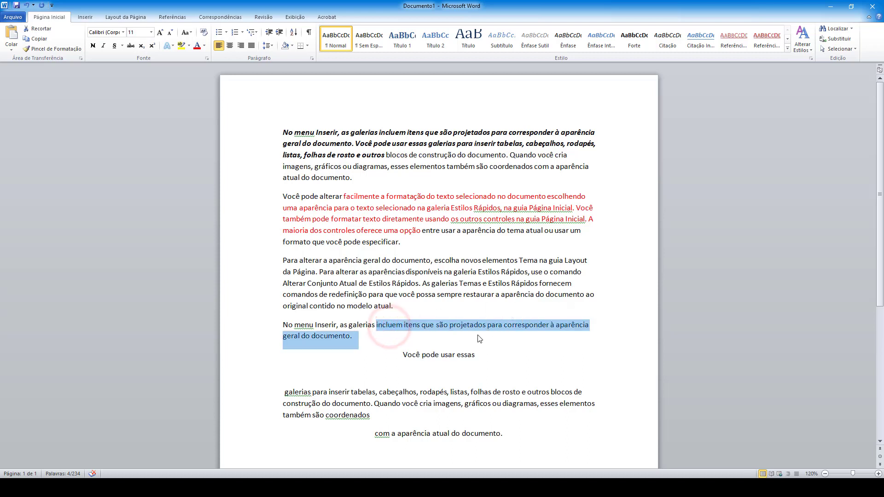
{"action": "left_click", "coordinate": [474, 336]}
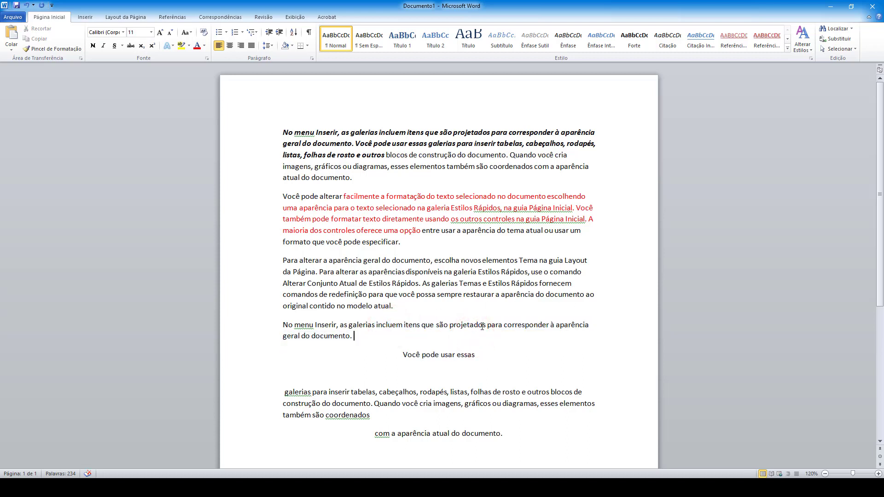
{"action": "left_click", "coordinate": [487, 325]}
{"action": "key", "text": "Return"}
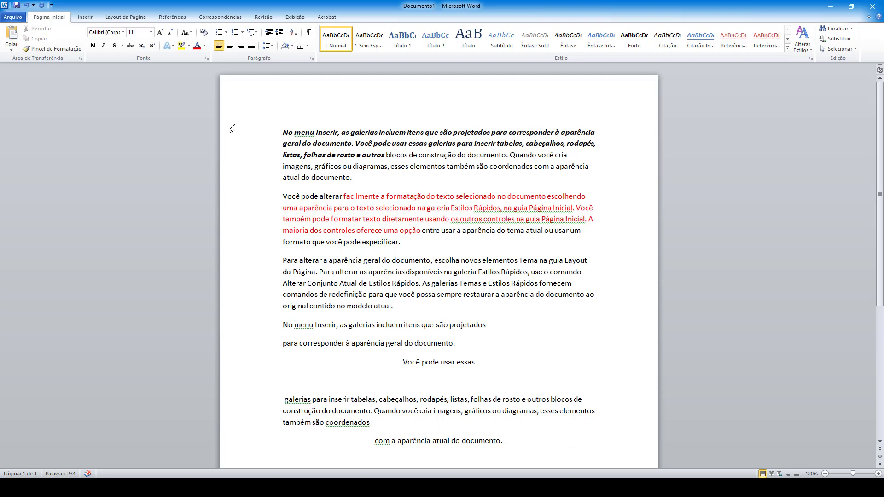
{"action": "left_click", "coordinate": [230, 46]}
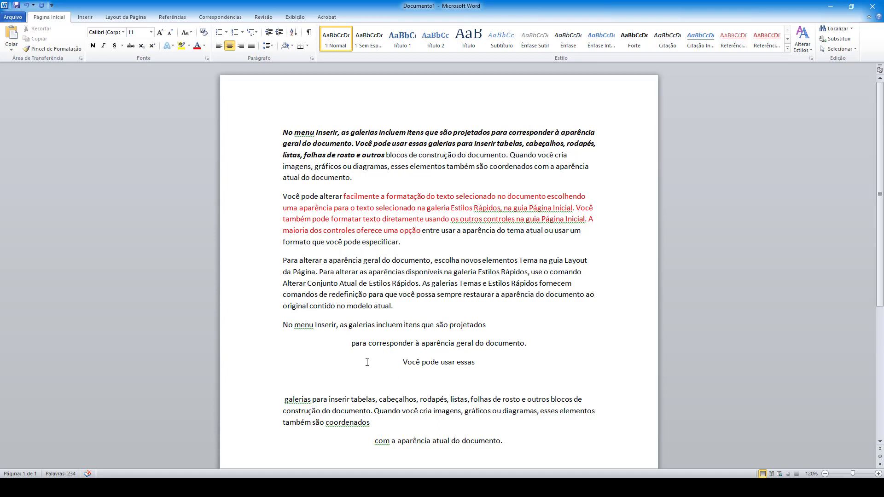
Step: Undo the paragraph splits, centring, text formatting and generated sample text, back to the typed =rand(3) line
{"action": "key", "text": "BackSpace"}
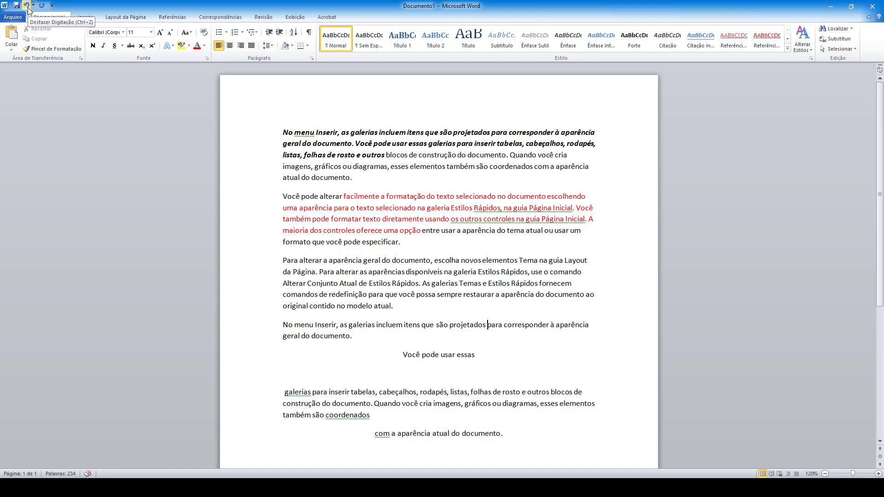
{"action": "left_click", "coordinate": [26, 7]}
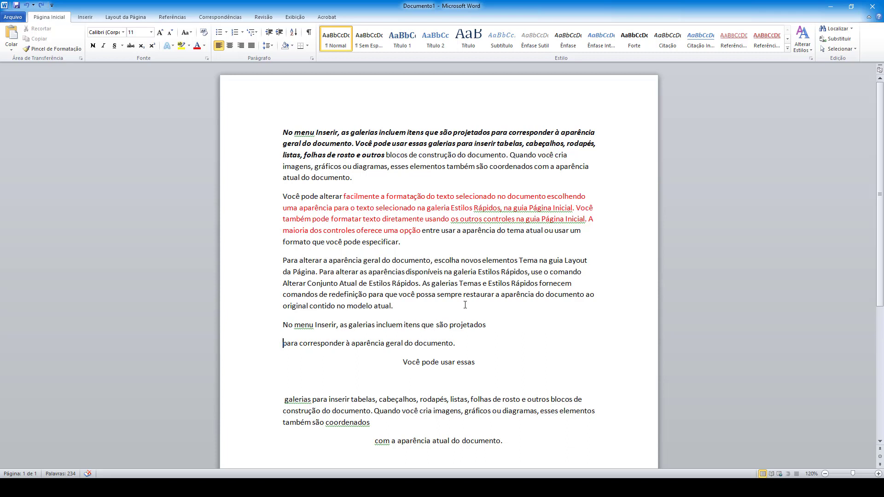
{"action": "key", "text": "ctrl+z"}
{"action": "key", "text": "ctrl+z"}
{"action": "key", "text": "ctrl+z"}
{"action": "key", "text": "ctrl+z"}
{"action": "key", "text": "ctrl+z"}
{"action": "key", "text": "ctrl+z"}
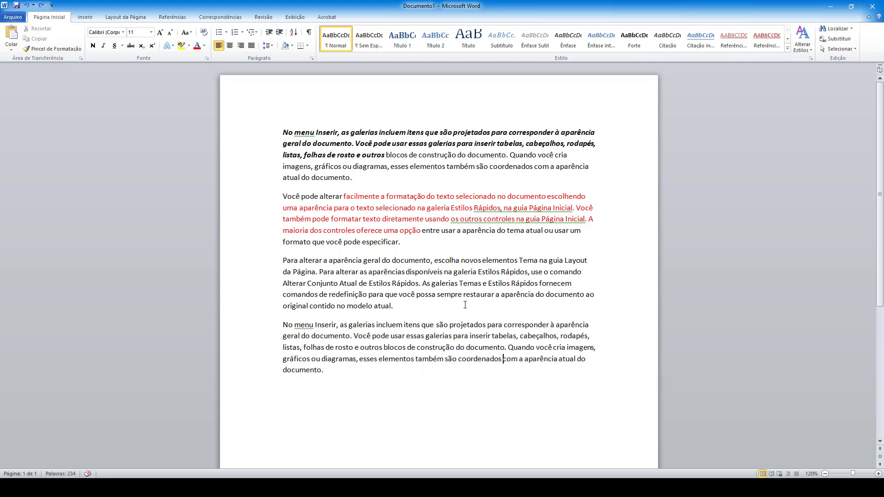
{"action": "key", "text": "ctrl+z"}
{"action": "key", "text": "ctrl+z"}
{"action": "key", "text": "ctrl+z"}
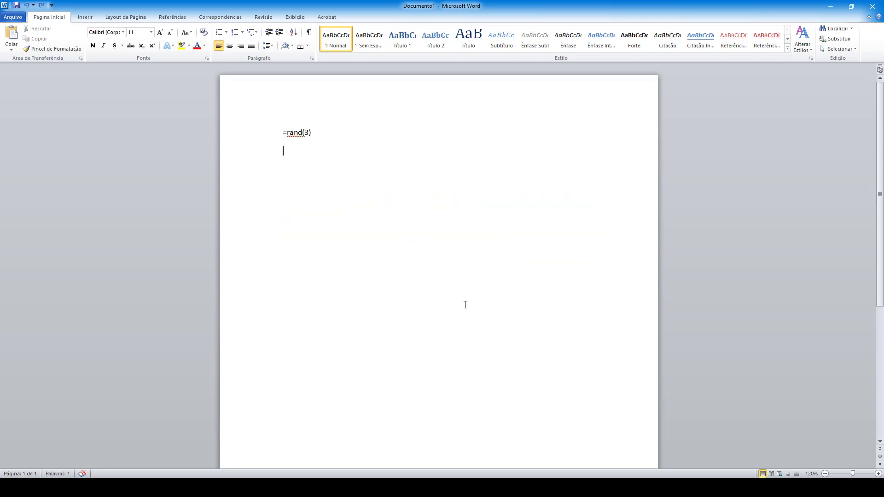